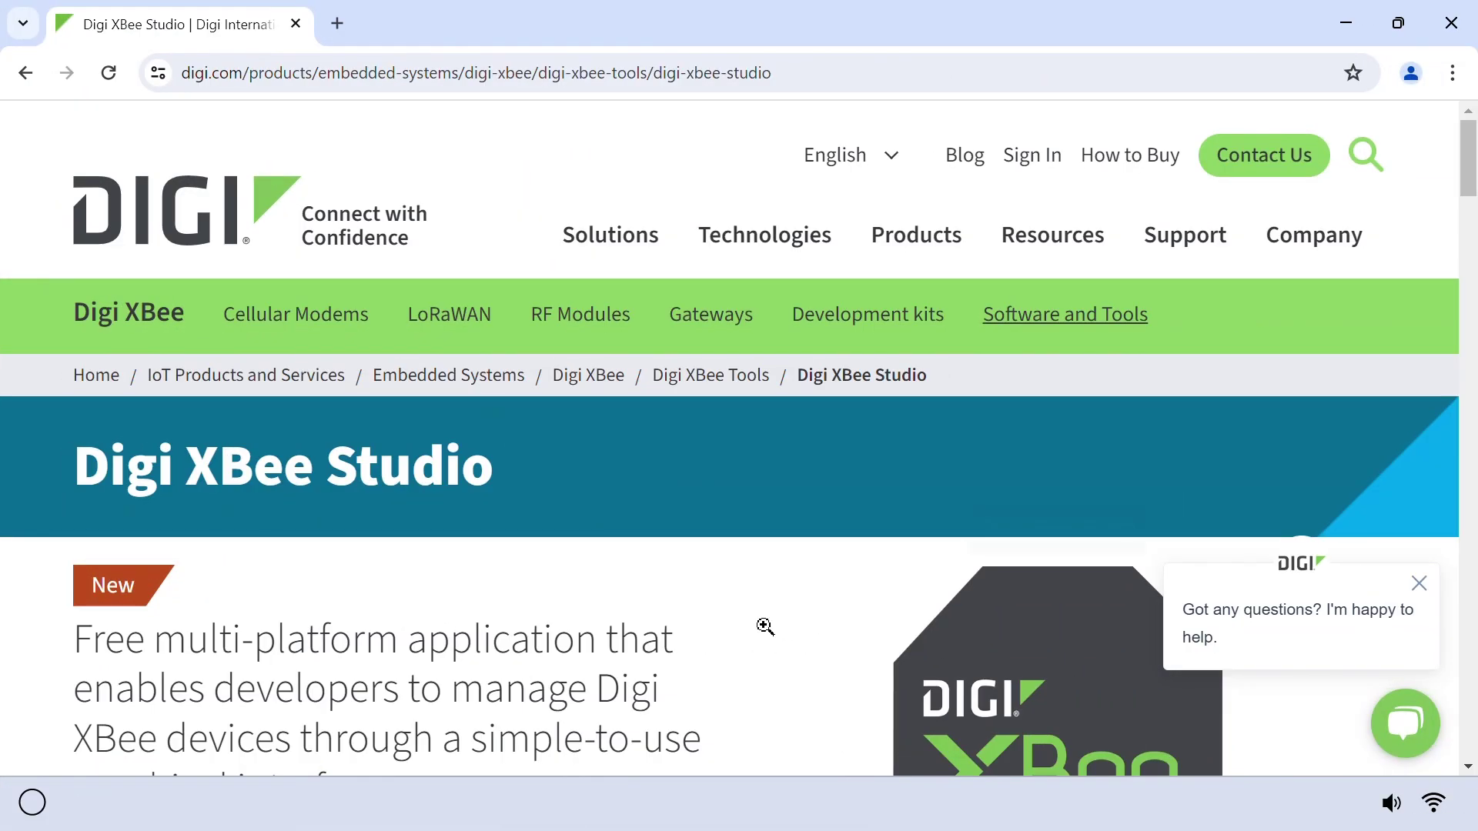
Step: Follow the Download Digi XBee Studio link from the product page to the Support Resources page
{"action": "scroll", "coordinate": [754, 620], "scroll_direction": "down", "scroll_amount": 3}
{"action": "scroll", "coordinate": [752, 615], "scroll_direction": "down", "scroll_amount": 9}
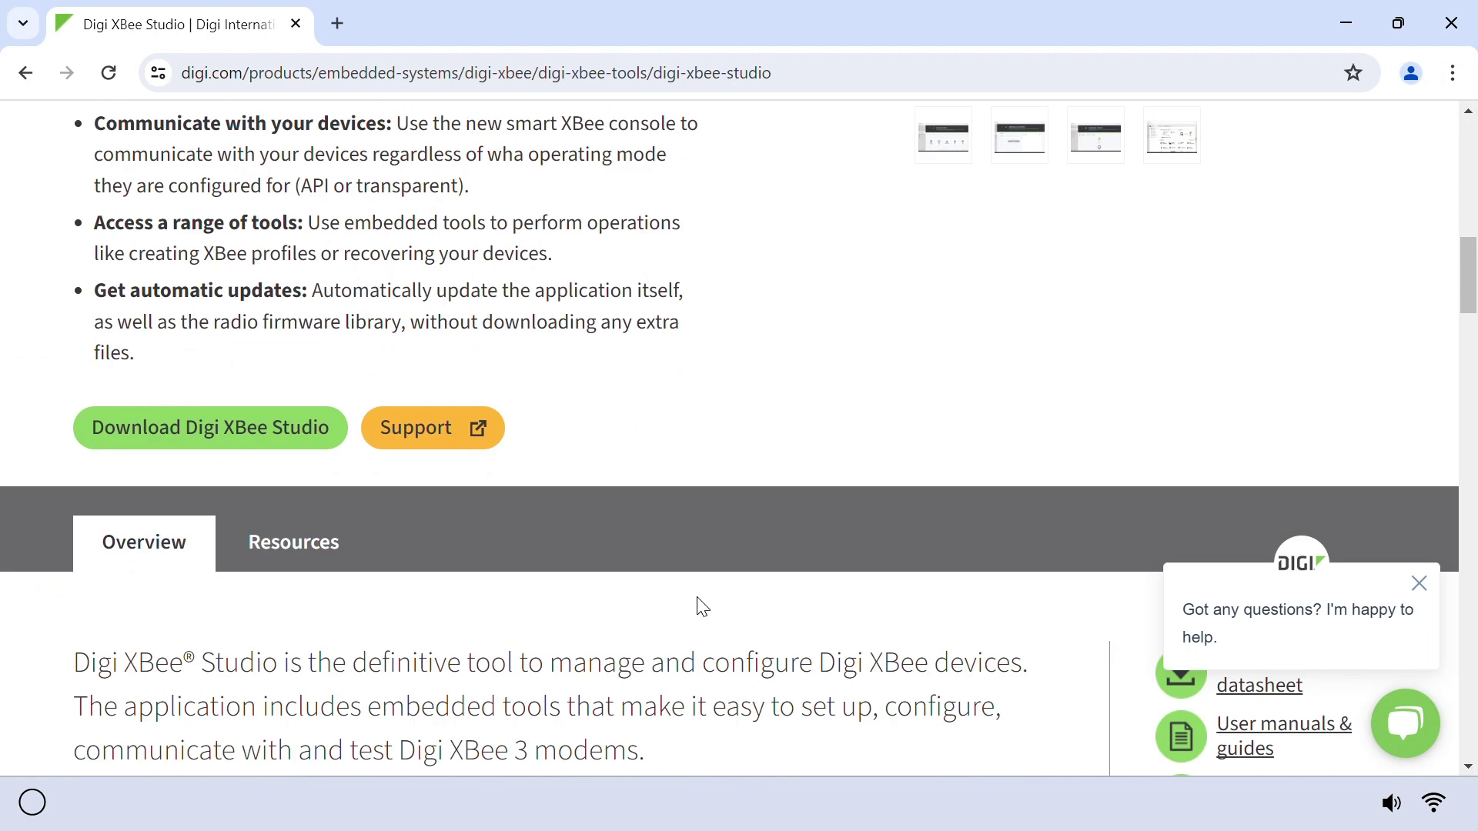
{"action": "left_click", "coordinate": [324, 442]}
{"action": "scroll", "coordinate": [866, 585], "scroll_direction": "down", "scroll_amount": 13}
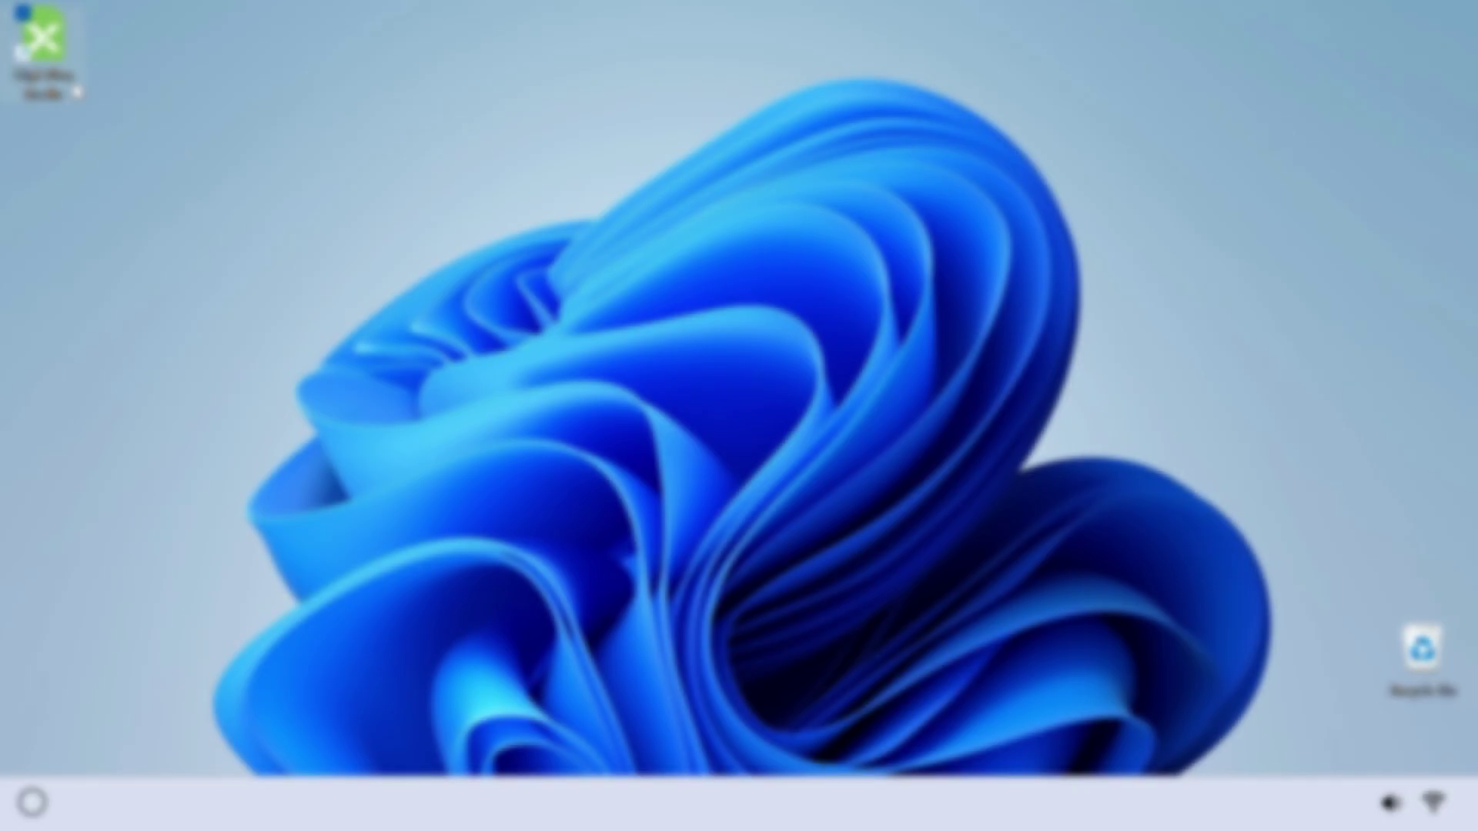
Step: Open the Cell device's XBee File System and copy main.py into /flash
{"action": "double_click", "coordinate": [72, 81]}
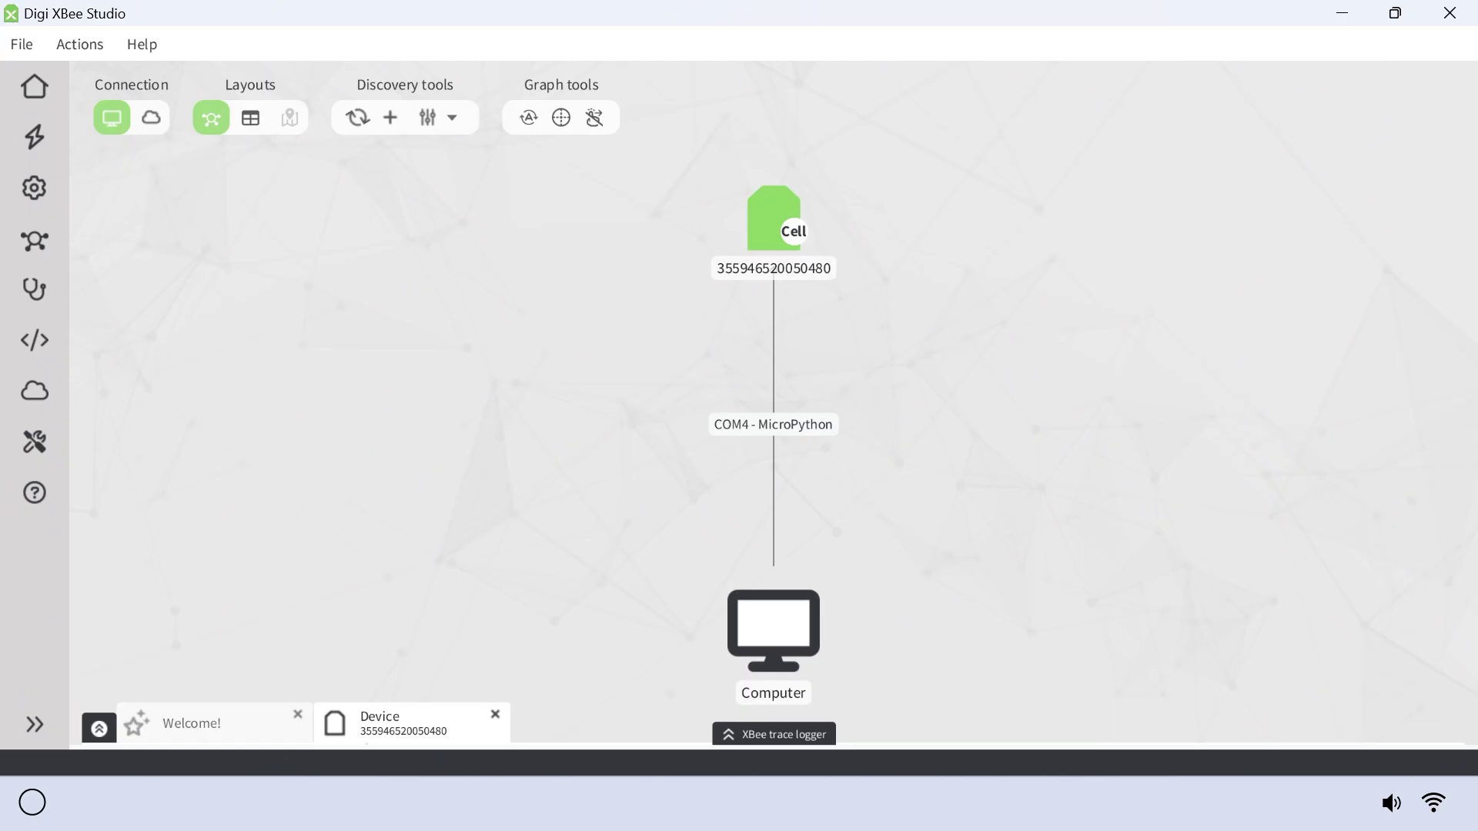
{"action": "left_click", "coordinate": [762, 234]}
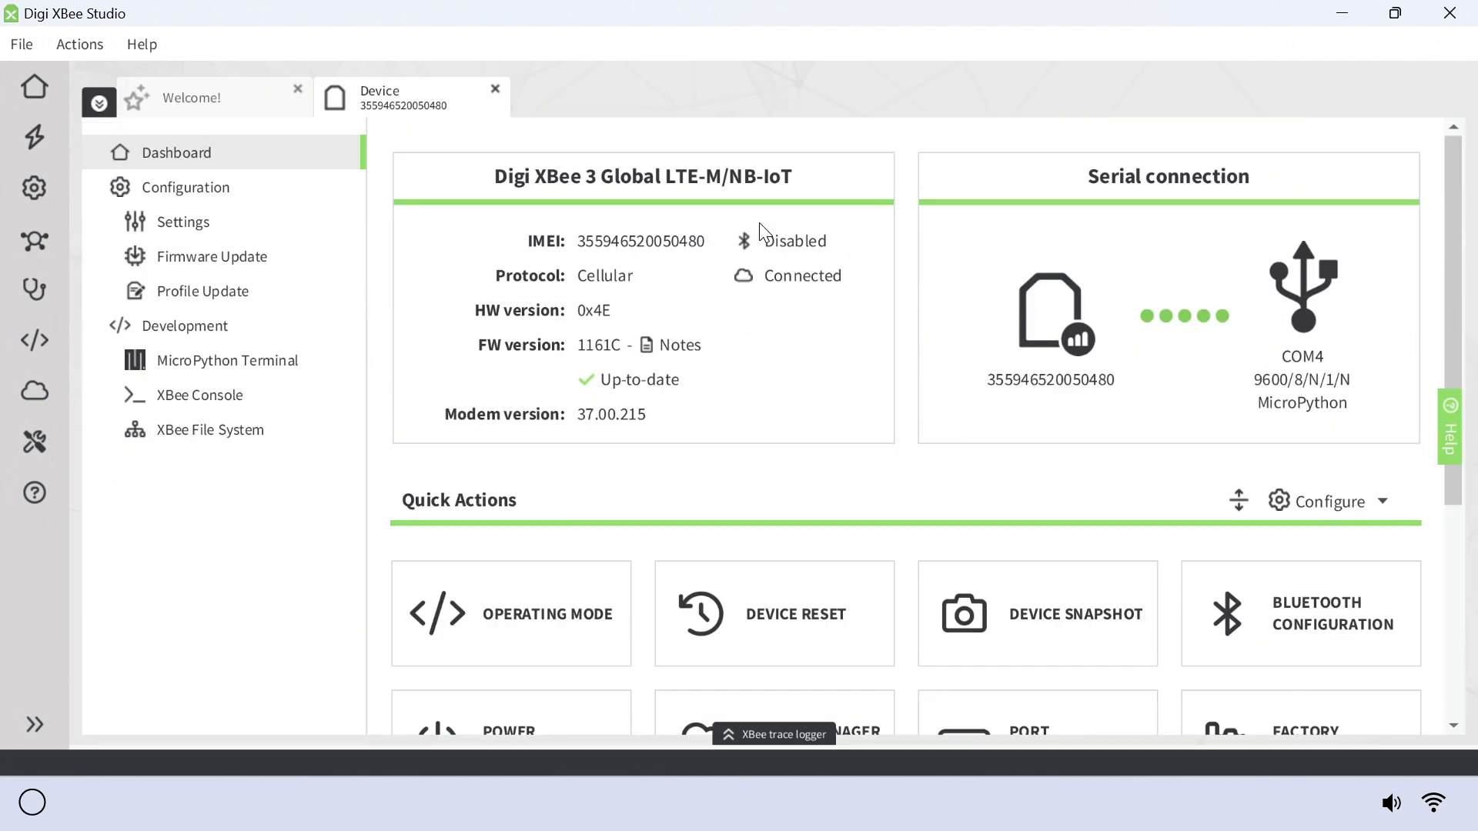
{"action": "left_click", "coordinate": [241, 439]}
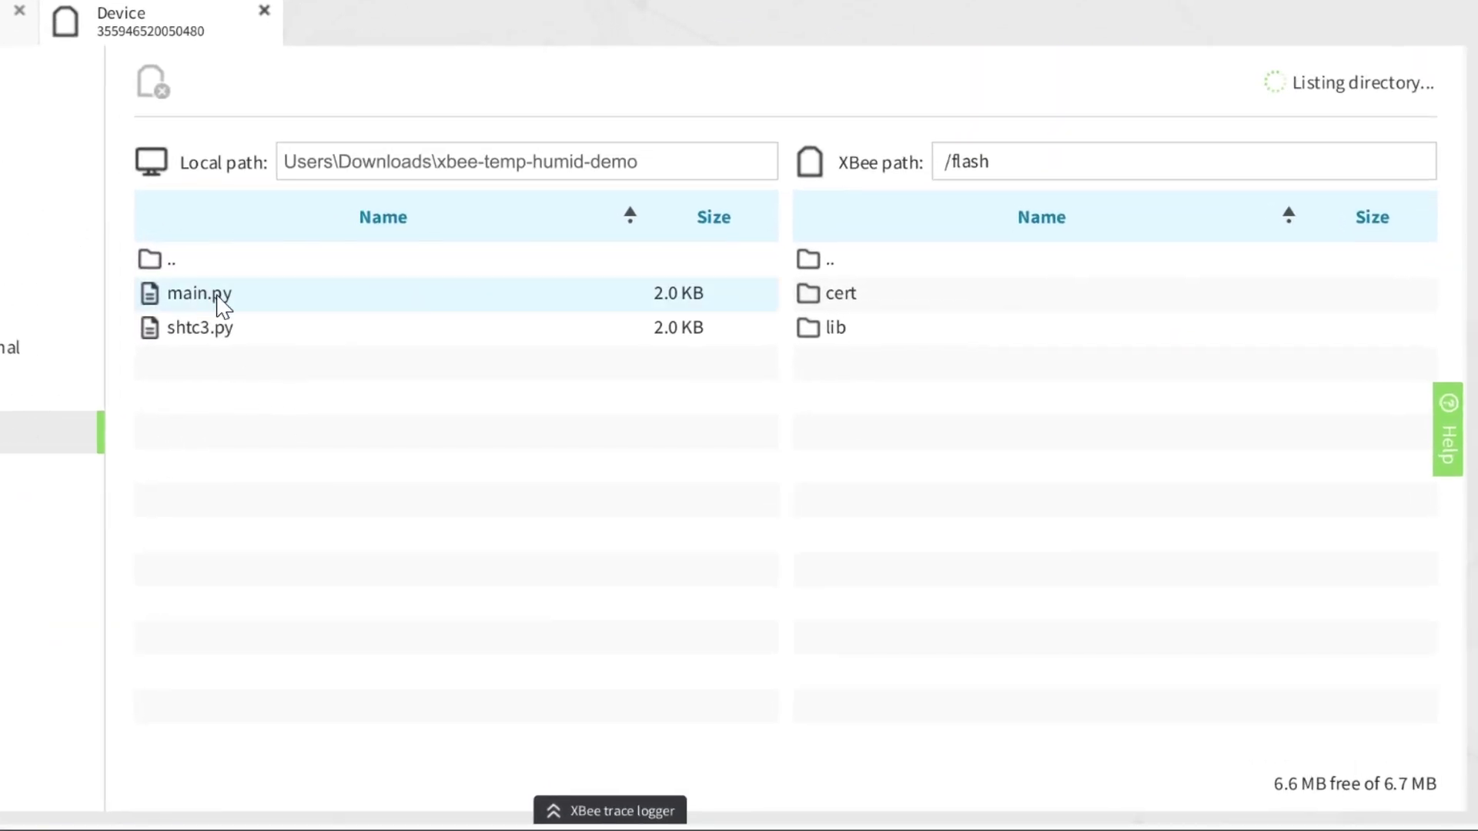
{"action": "left_click_drag", "start_coordinate": [234, 303], "coordinate": [856, 378]}
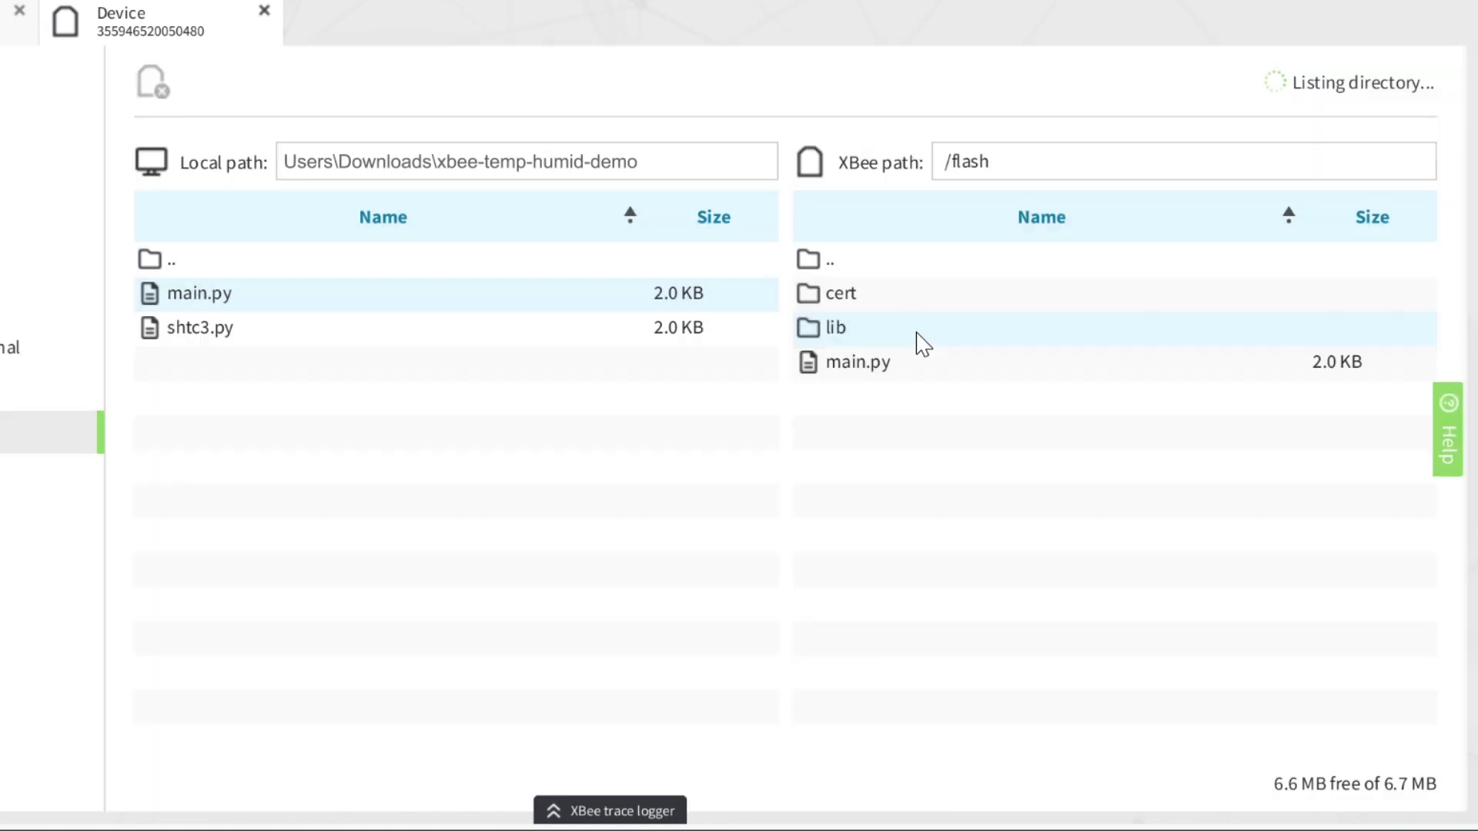
Step: Copy shtc3.py into the device's /flash/lib folder
{"action": "double_click", "coordinate": [923, 344]}
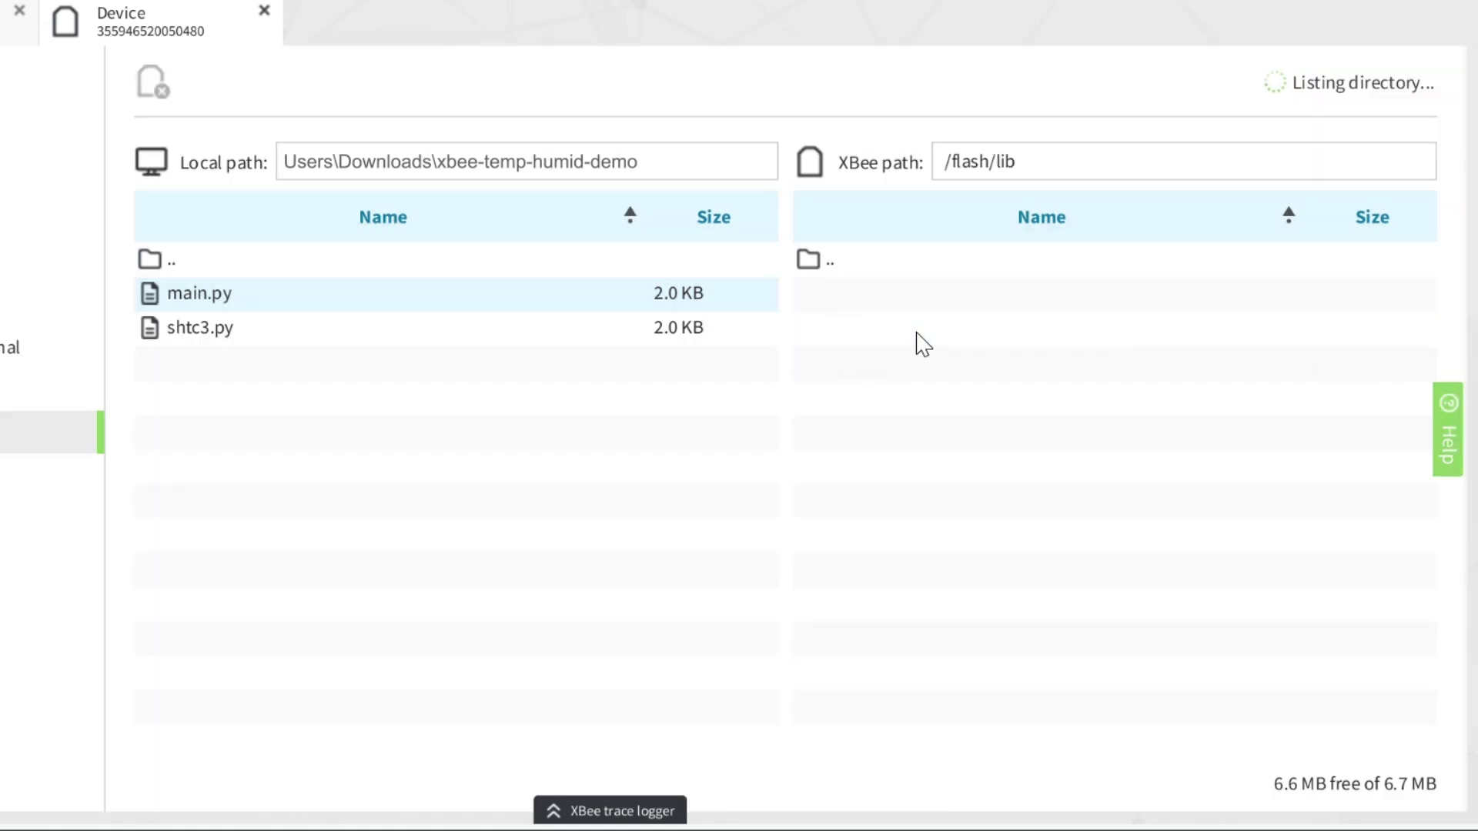
{"action": "left_click_drag", "start_coordinate": [205, 331], "coordinate": [861, 302]}
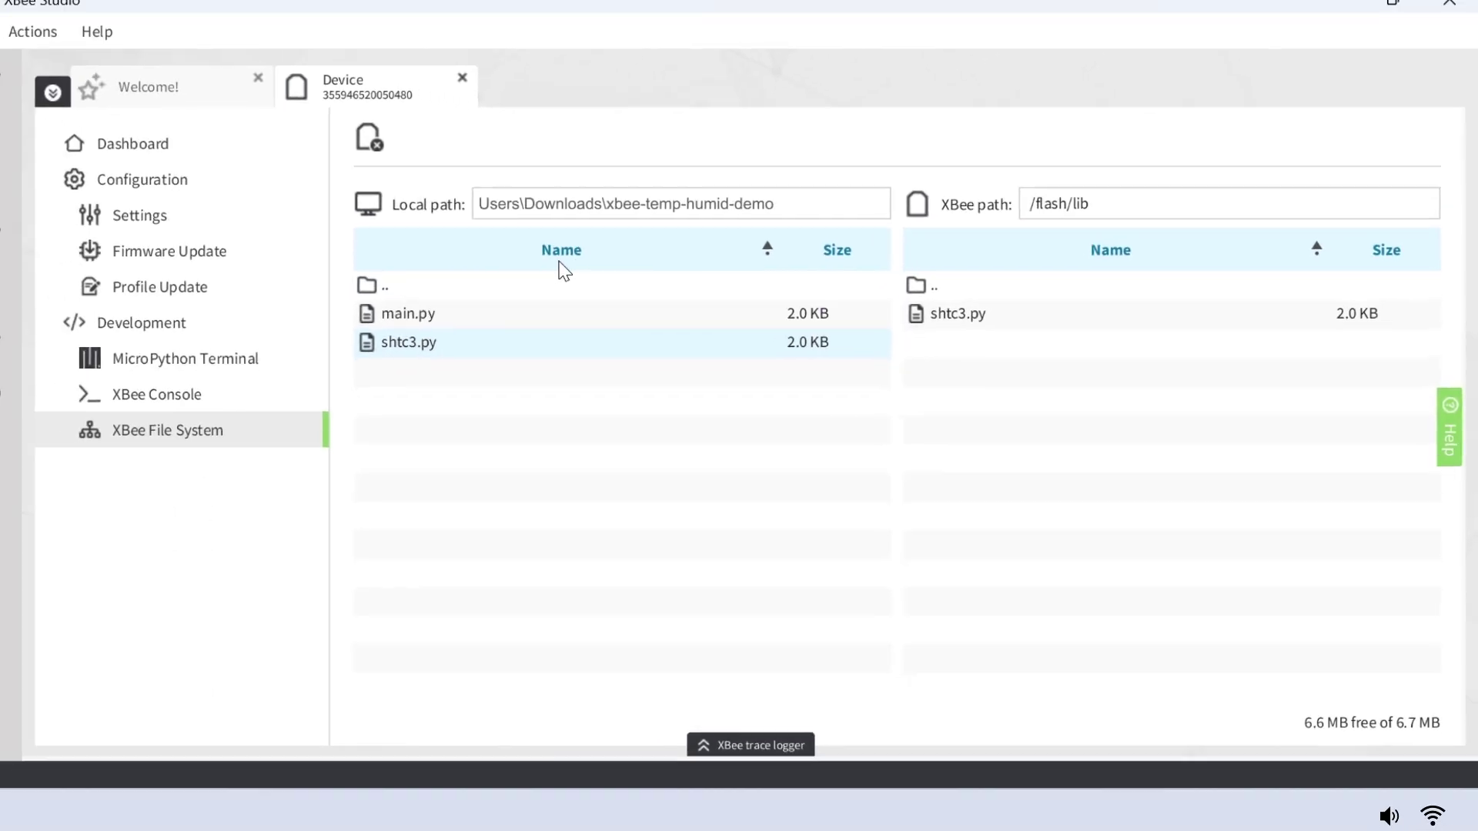
{"action": "left_click", "coordinate": [221, 227]}
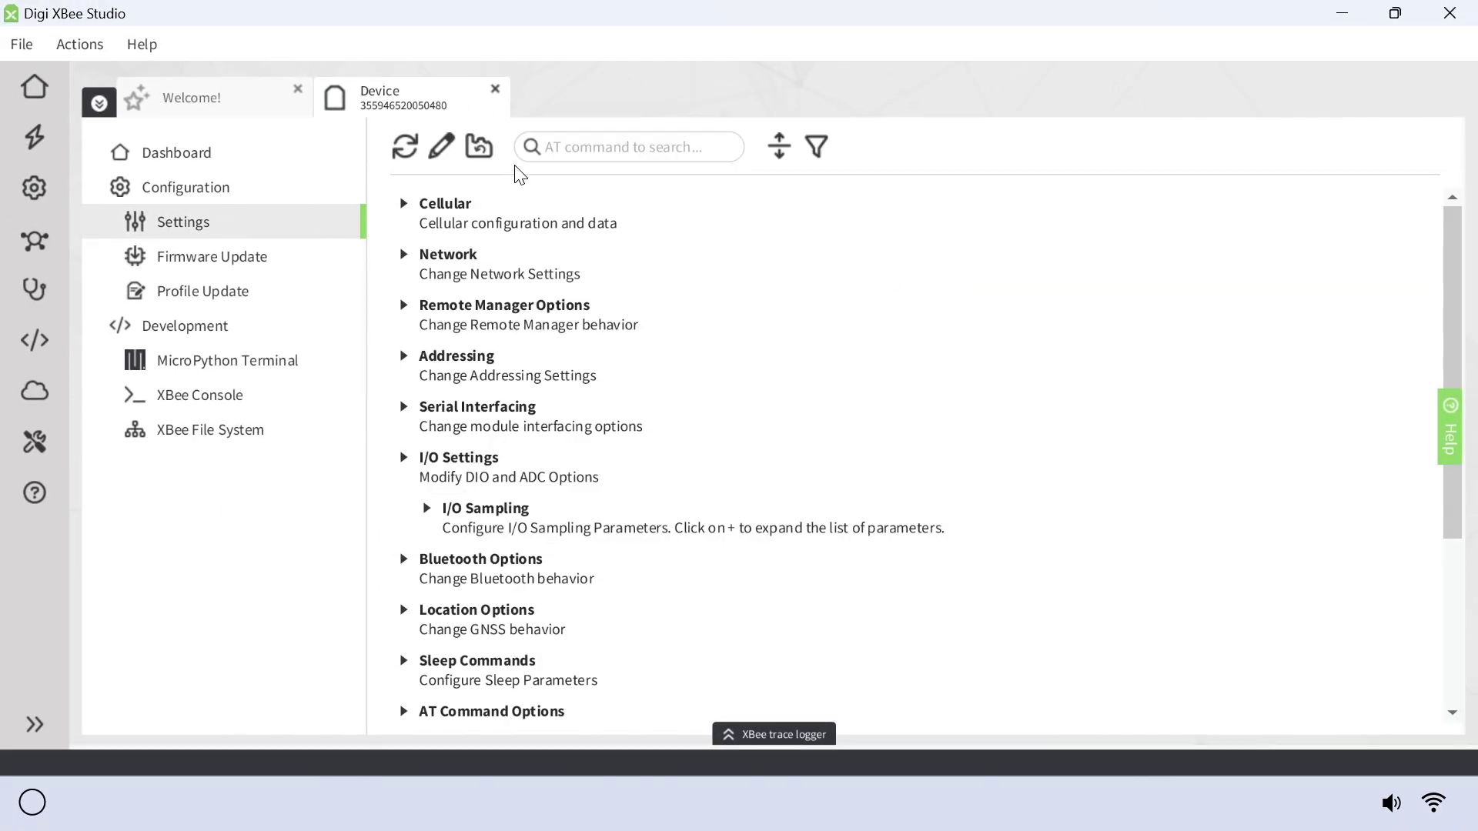
Step: Set Python Auto Start (PS) to Enabled [1] and write it to the device
{"action": "left_click", "coordinate": [622, 143]}
{"action": "type", "text": "PS"}
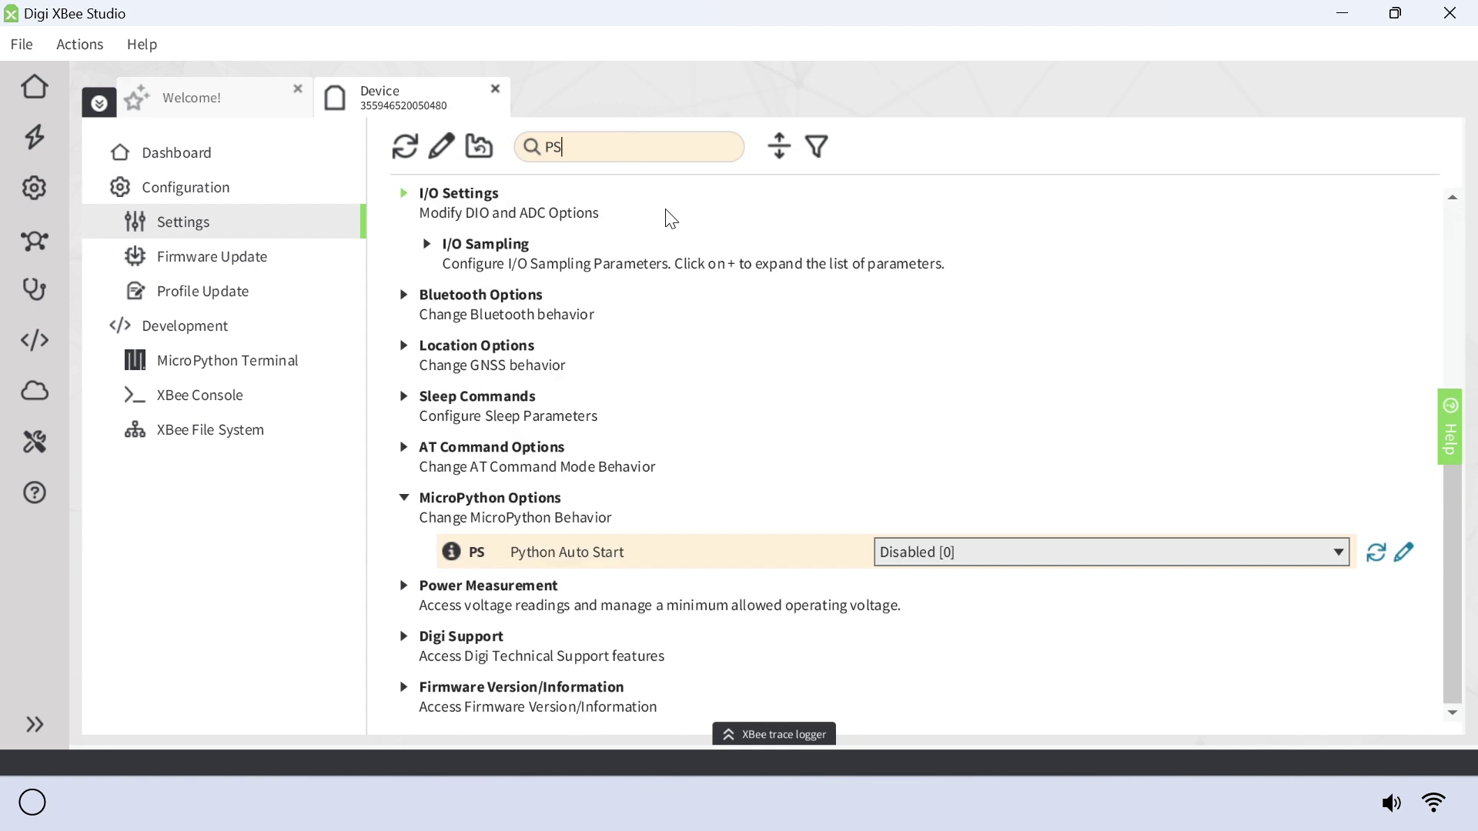
{"action": "left_click", "coordinate": [1039, 560]}
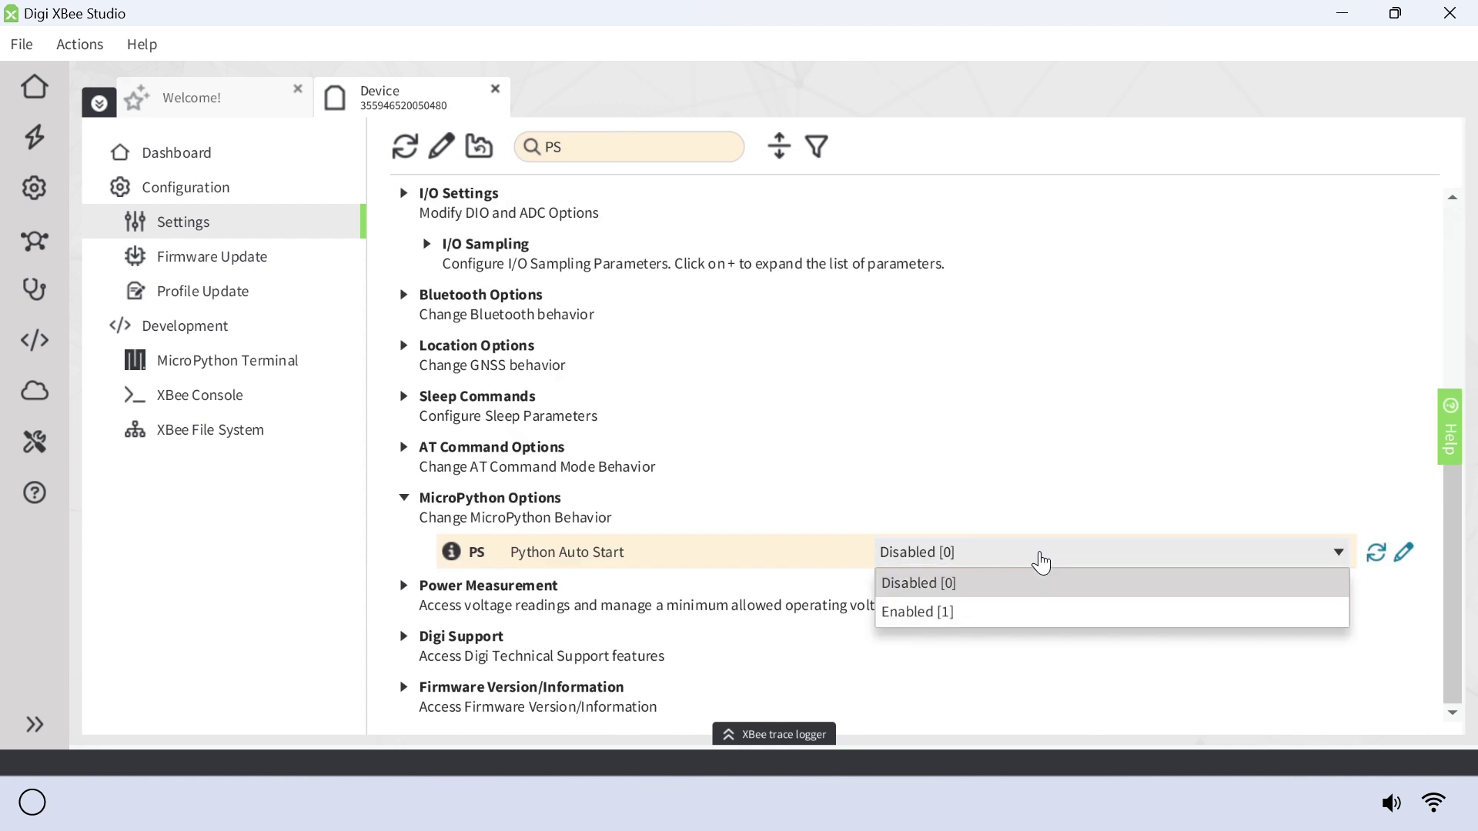
{"action": "left_click", "coordinate": [1029, 628]}
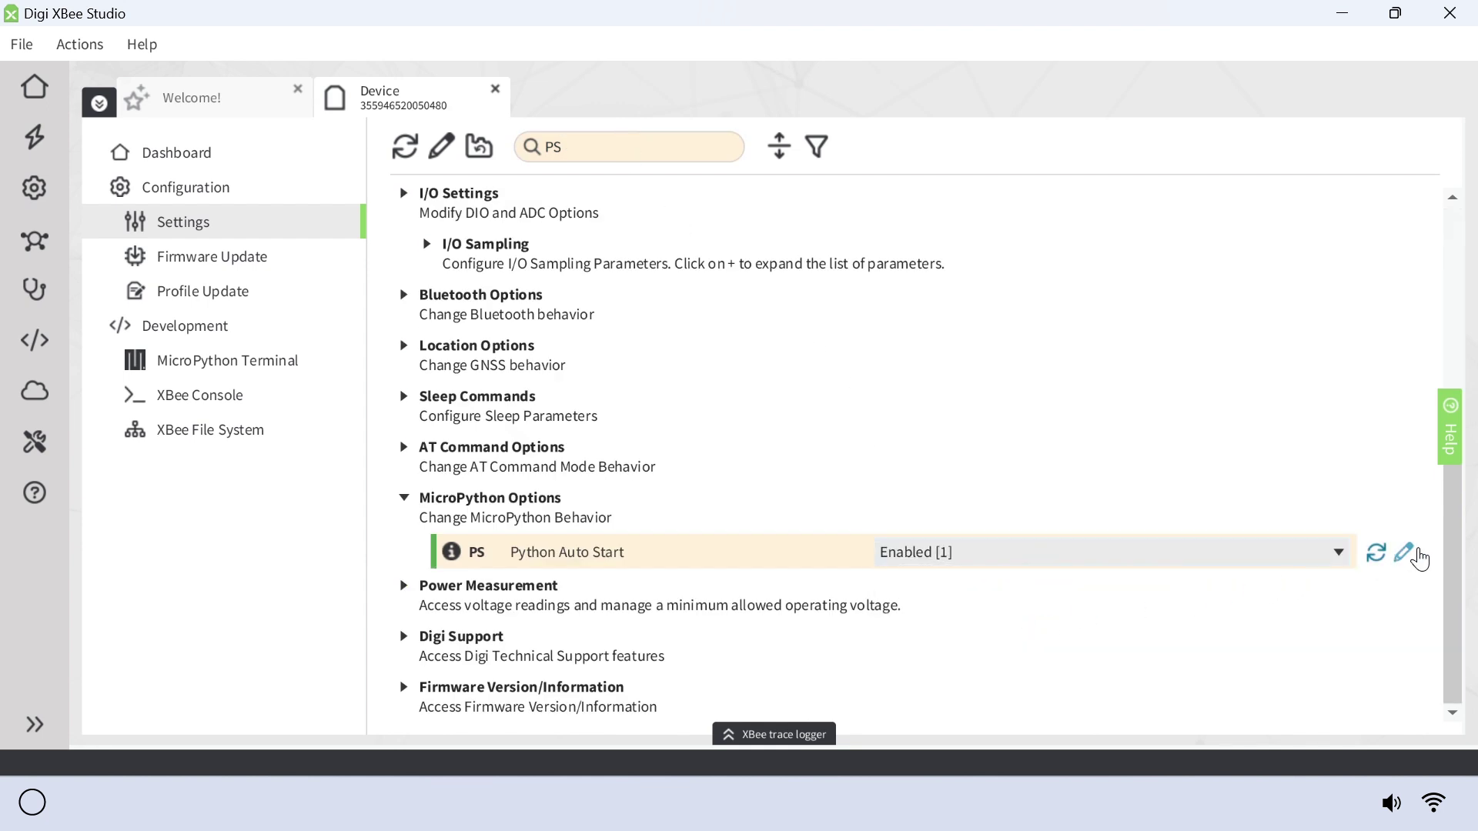
{"action": "left_click", "coordinate": [1418, 556]}
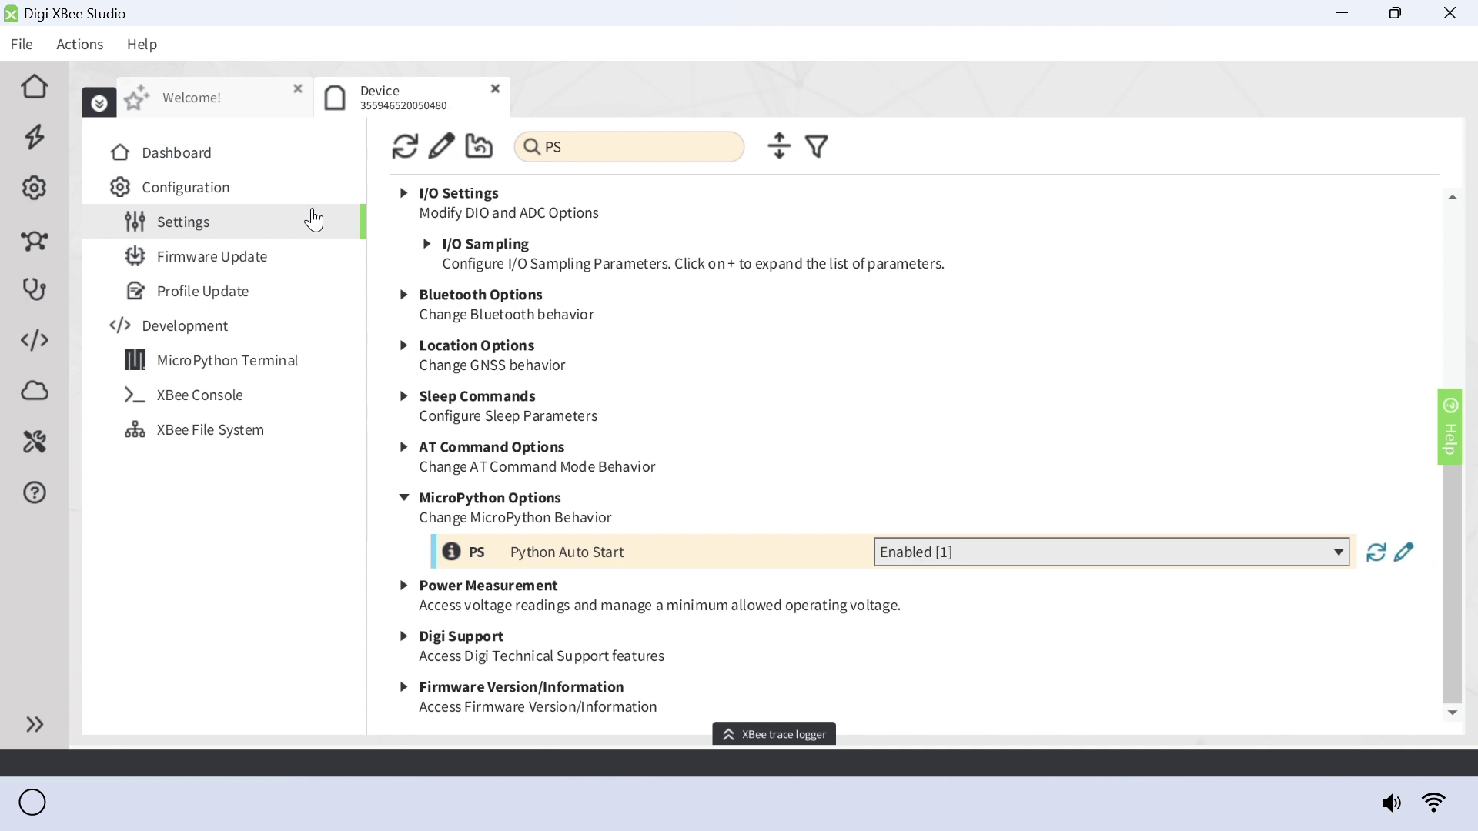
Step: Reset the device from the Dashboard
{"action": "left_click", "coordinate": [232, 153]}
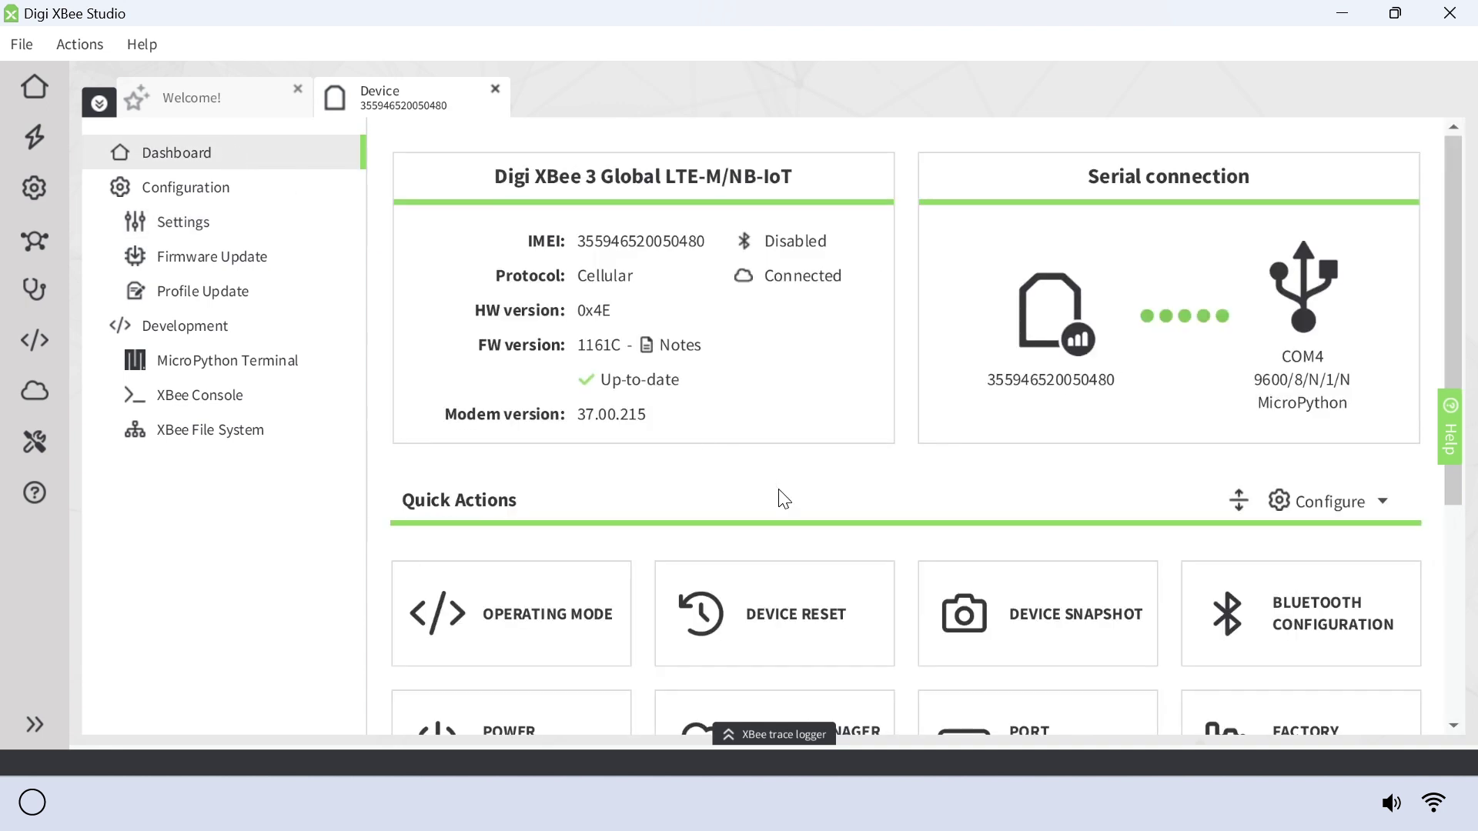
{"action": "left_click", "coordinate": [842, 579]}
{"action": "left_click", "coordinate": [763, 528]}
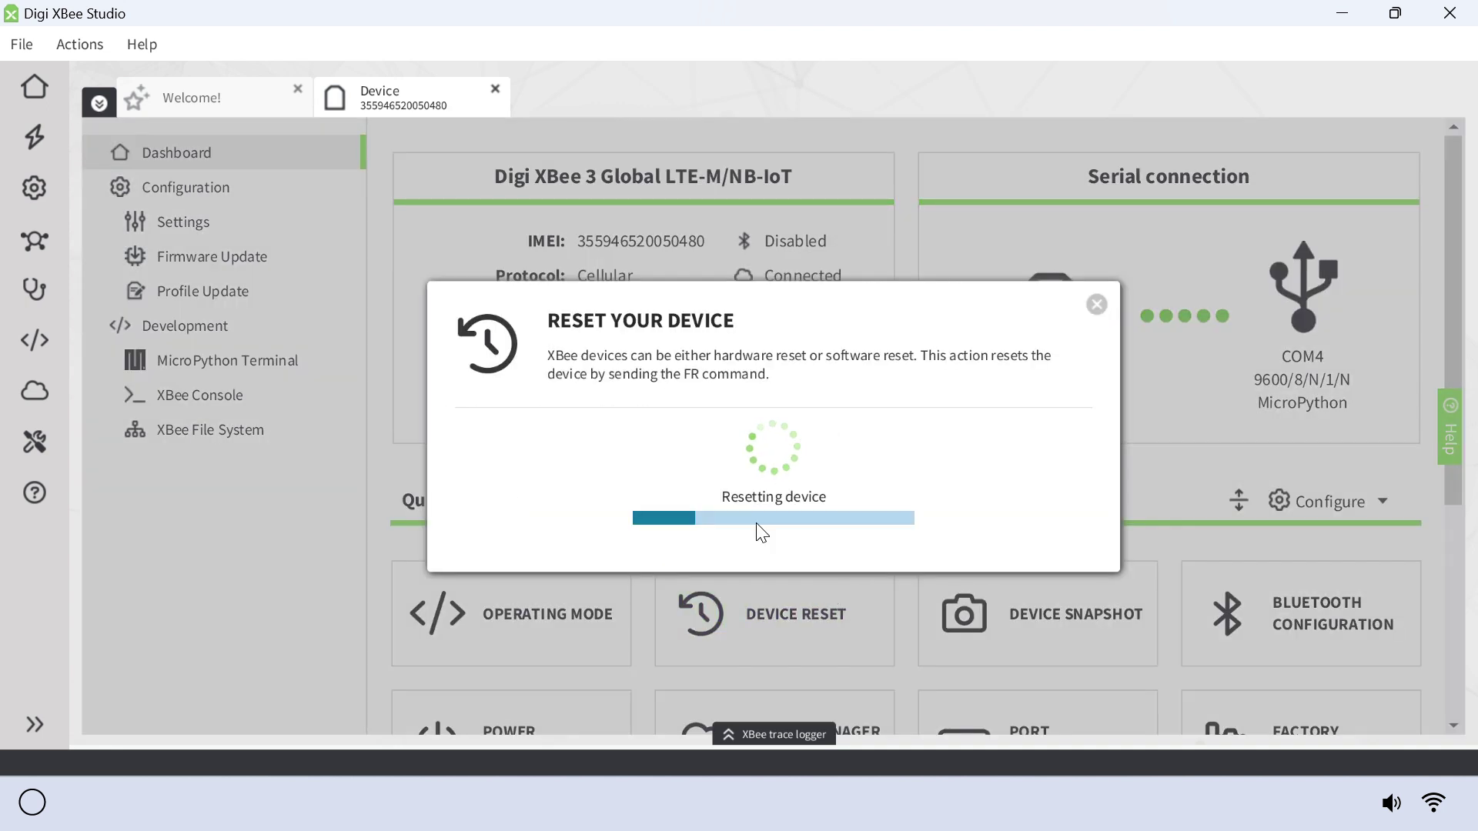
{"action": "scroll", "coordinate": [1222, 512], "scroll_direction": "down", "scroll_amount": 1}
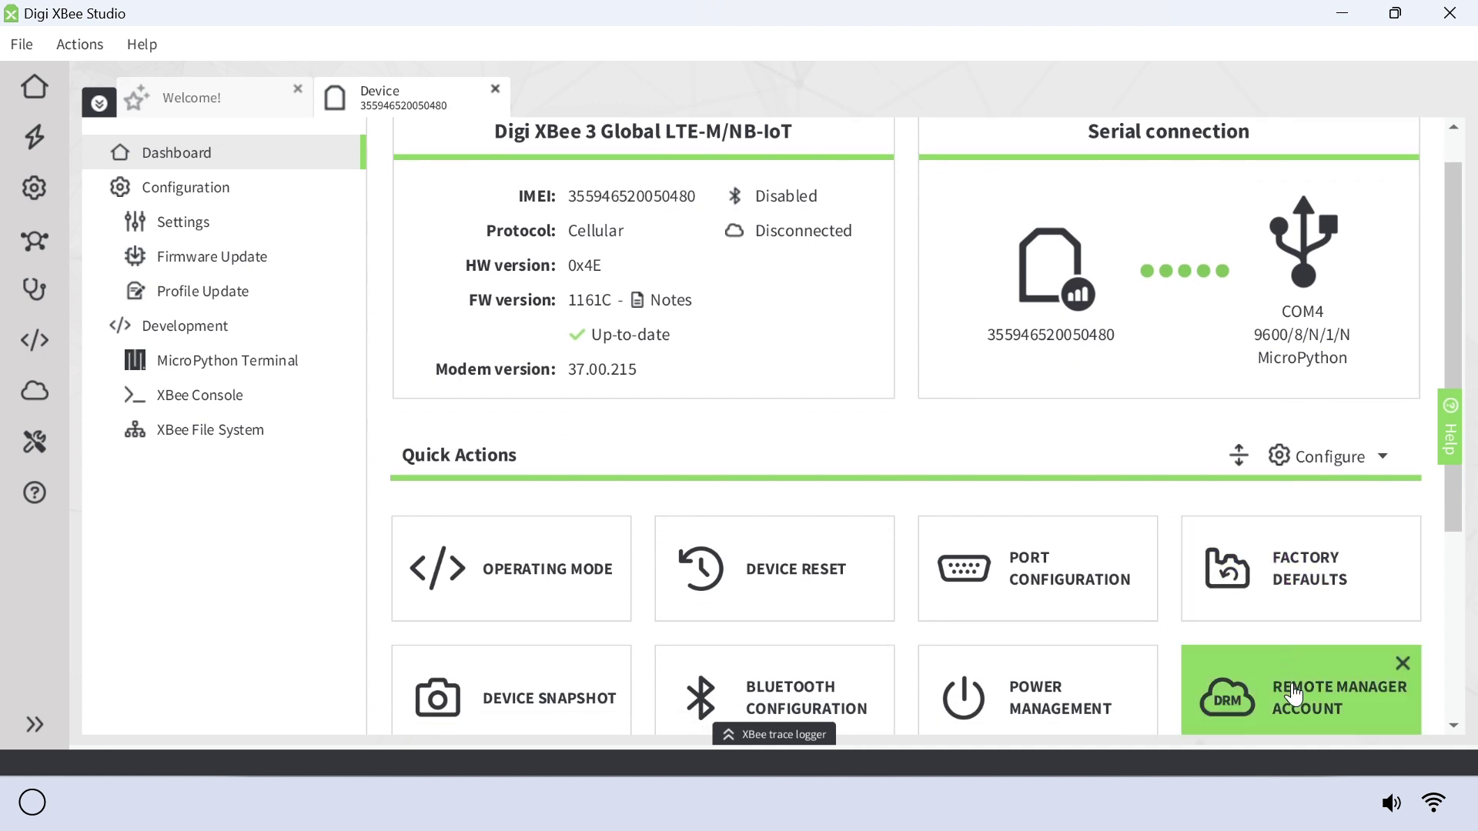
Step: Try adding the device to Remote Manager and close the prompt showing no accounts
{"action": "left_click", "coordinate": [1263, 684]}
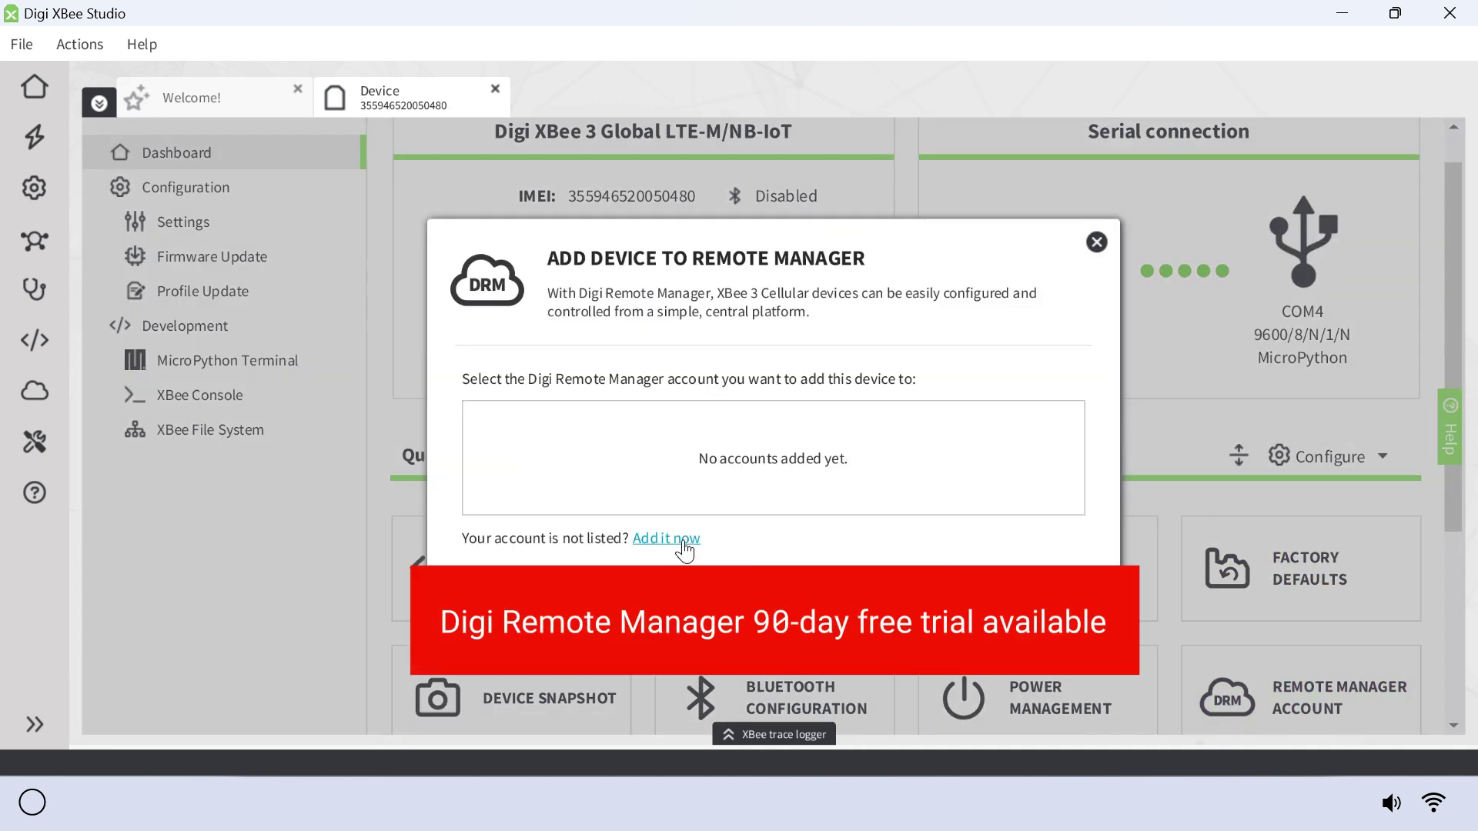
{"action": "left_click", "coordinate": [320, 154]}
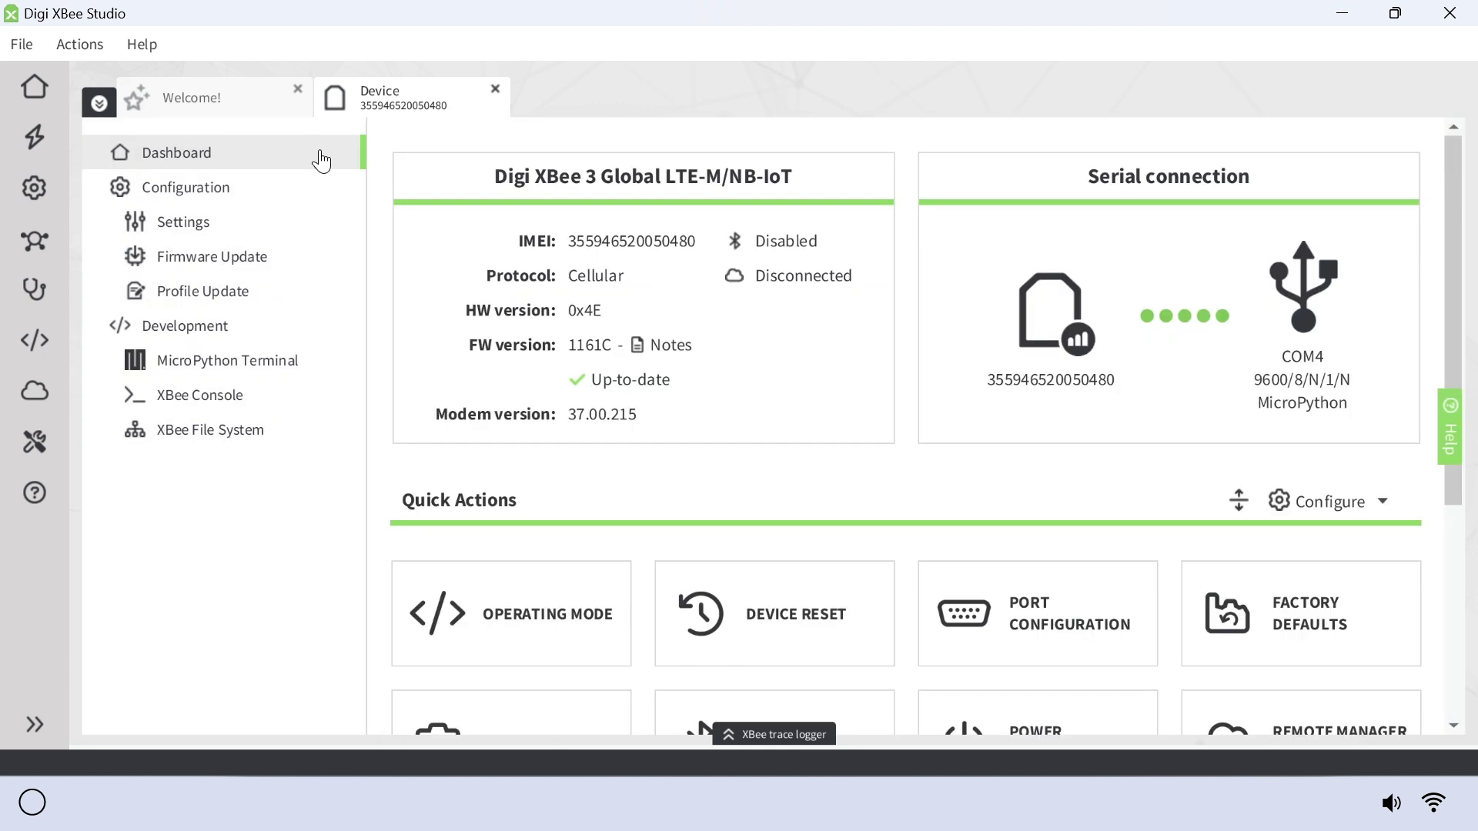
{"action": "scroll", "coordinate": [904, 354], "scroll_direction": "down", "scroll_amount": 1}
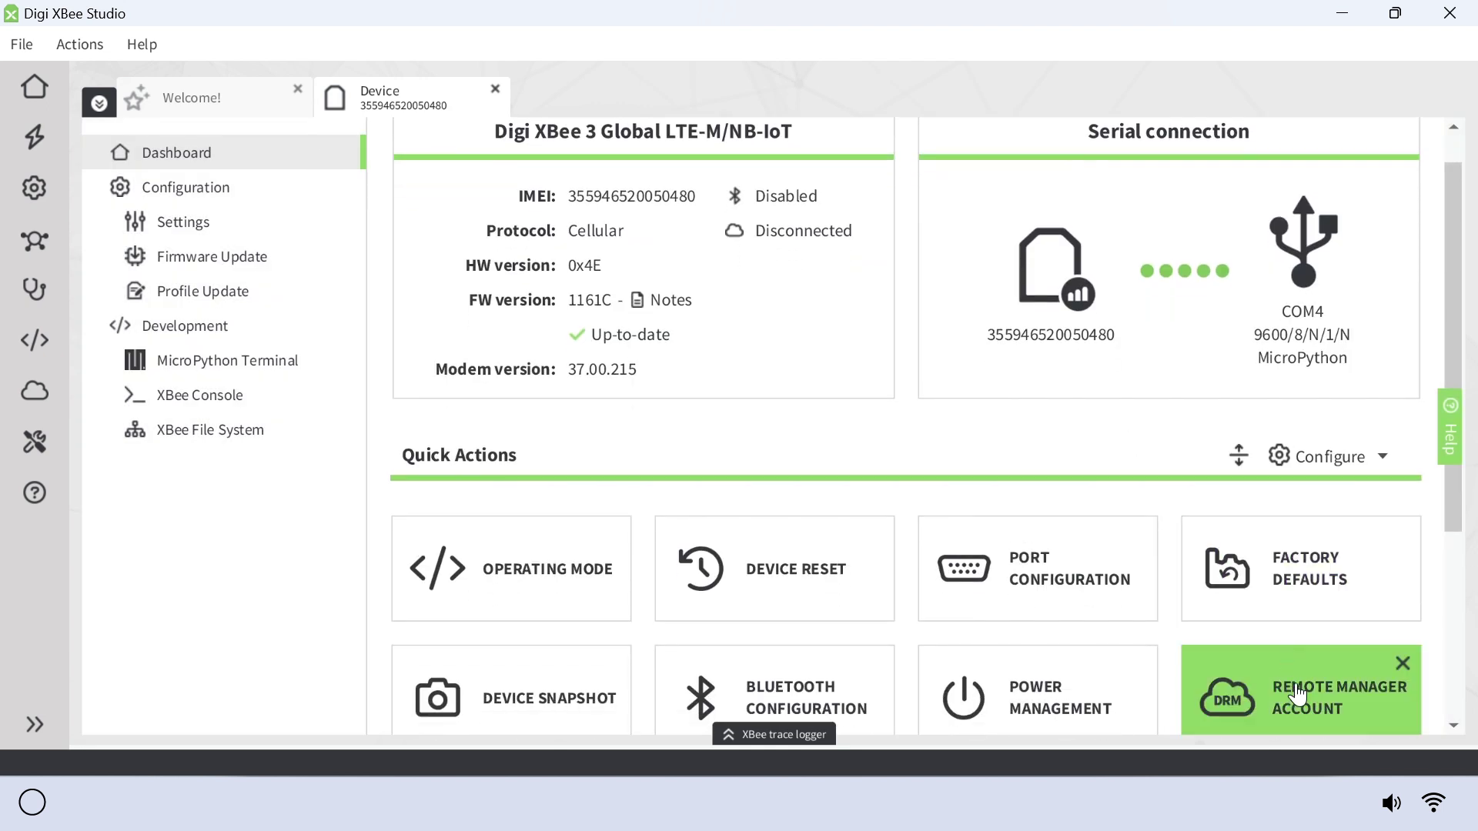
Step: Register the device to the chosen Remote Manager account and acknowledge the confirmation
{"action": "left_click", "coordinate": [1311, 660]}
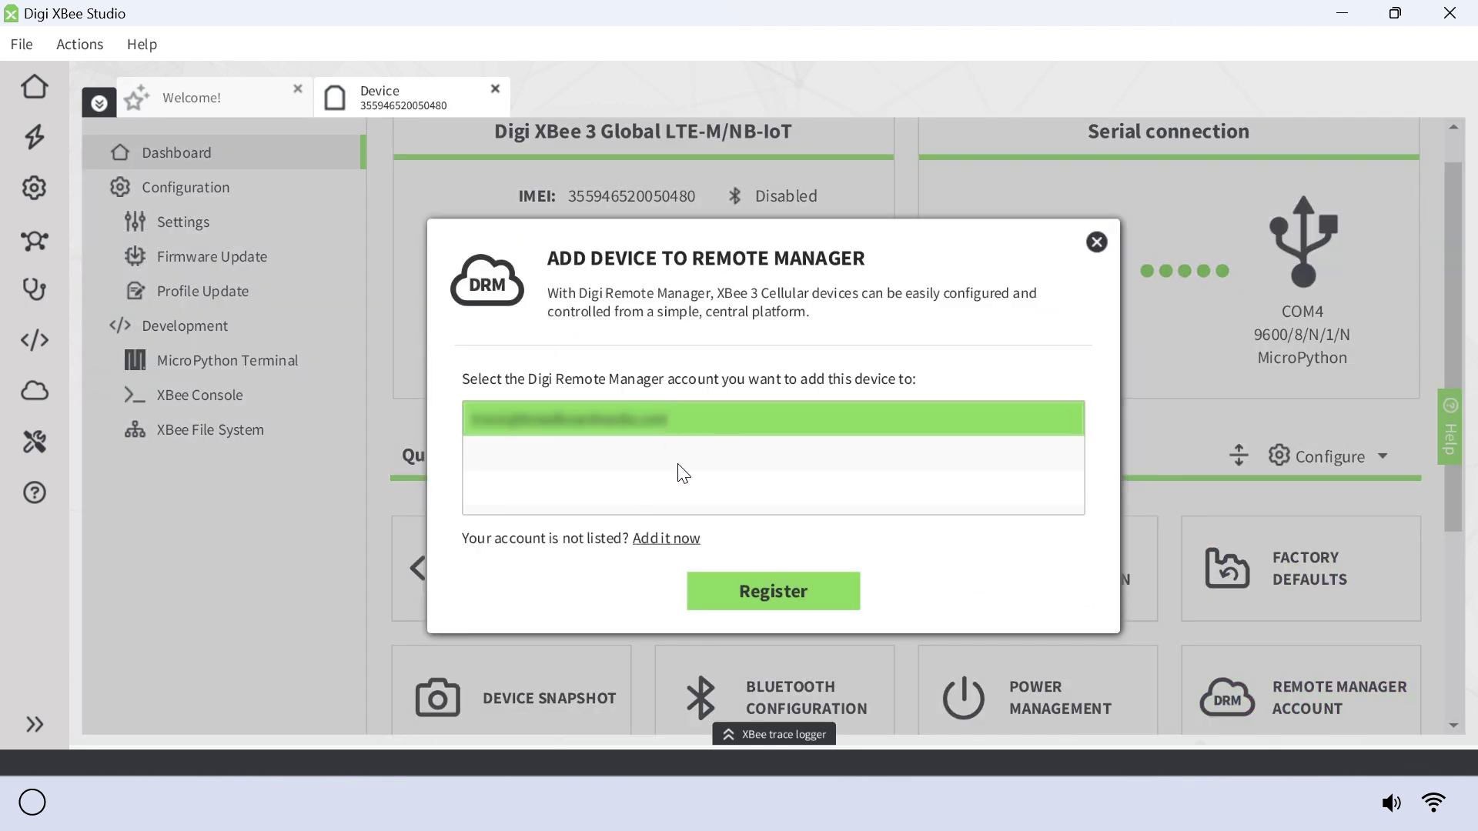
{"action": "left_click", "coordinate": [770, 596]}
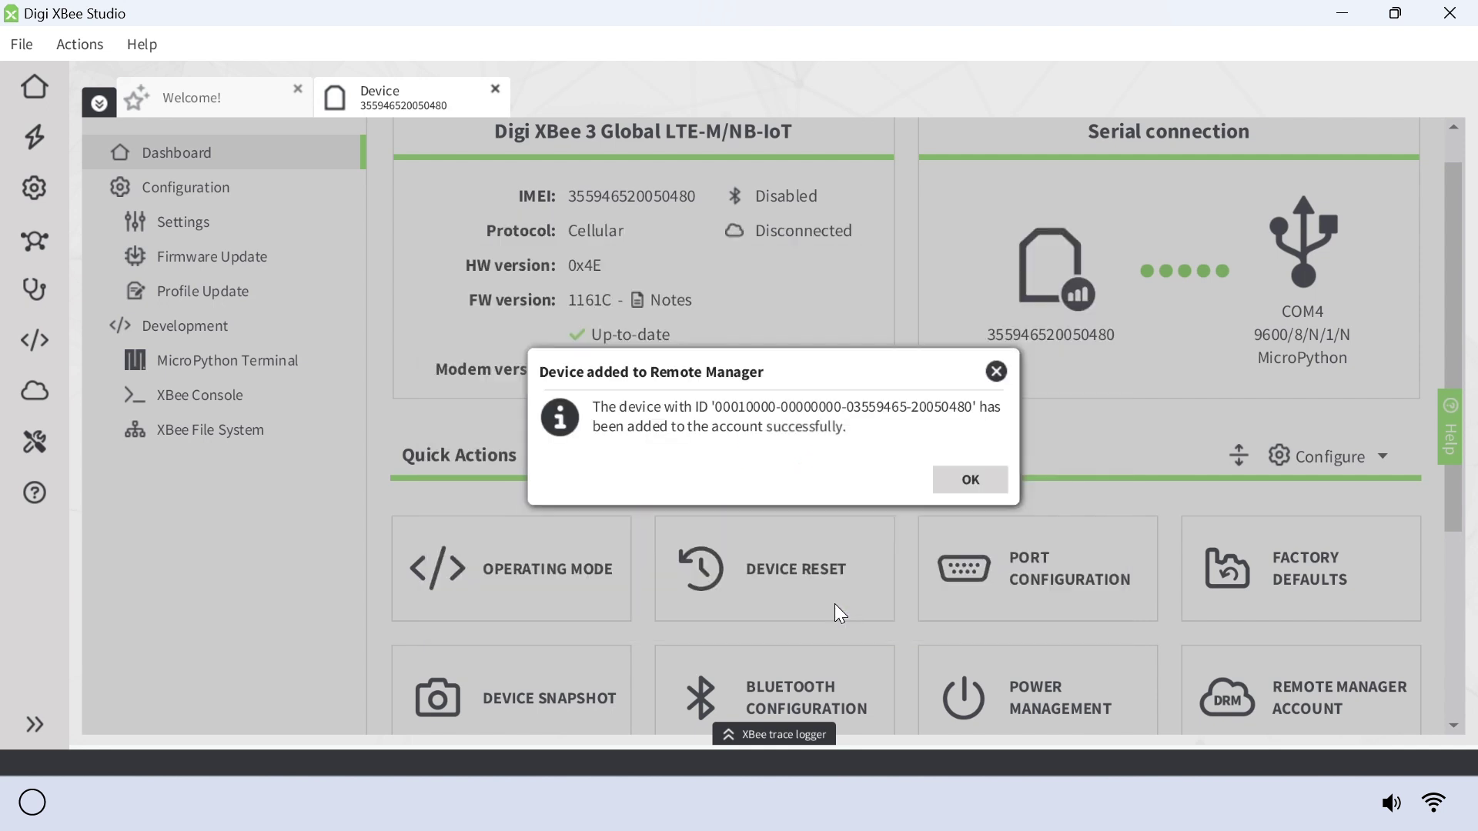
{"action": "key", "text": "Return"}
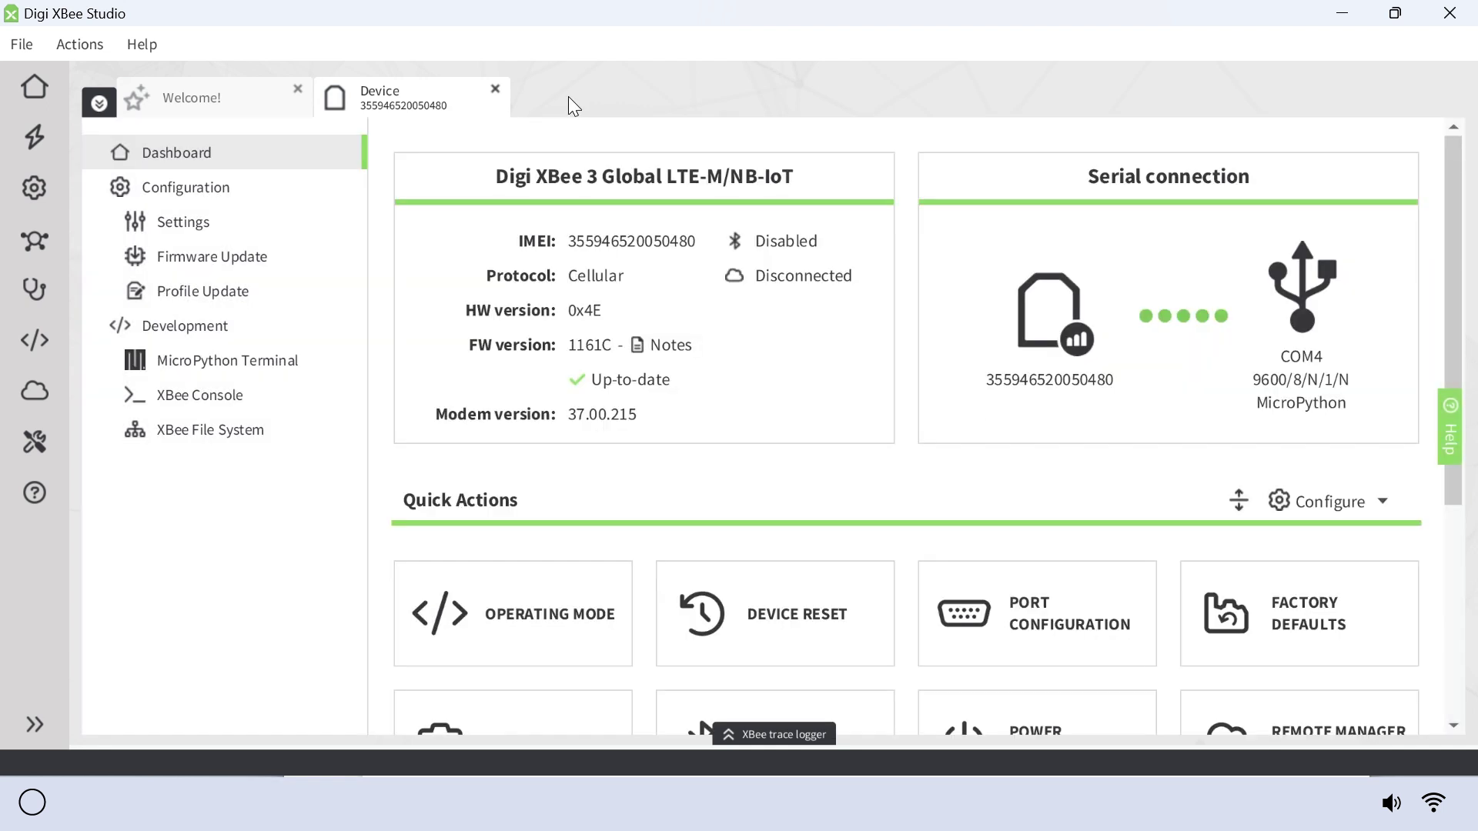
{"action": "left_click", "coordinate": [197, 228]}
{"action": "type", "text": "hol"}
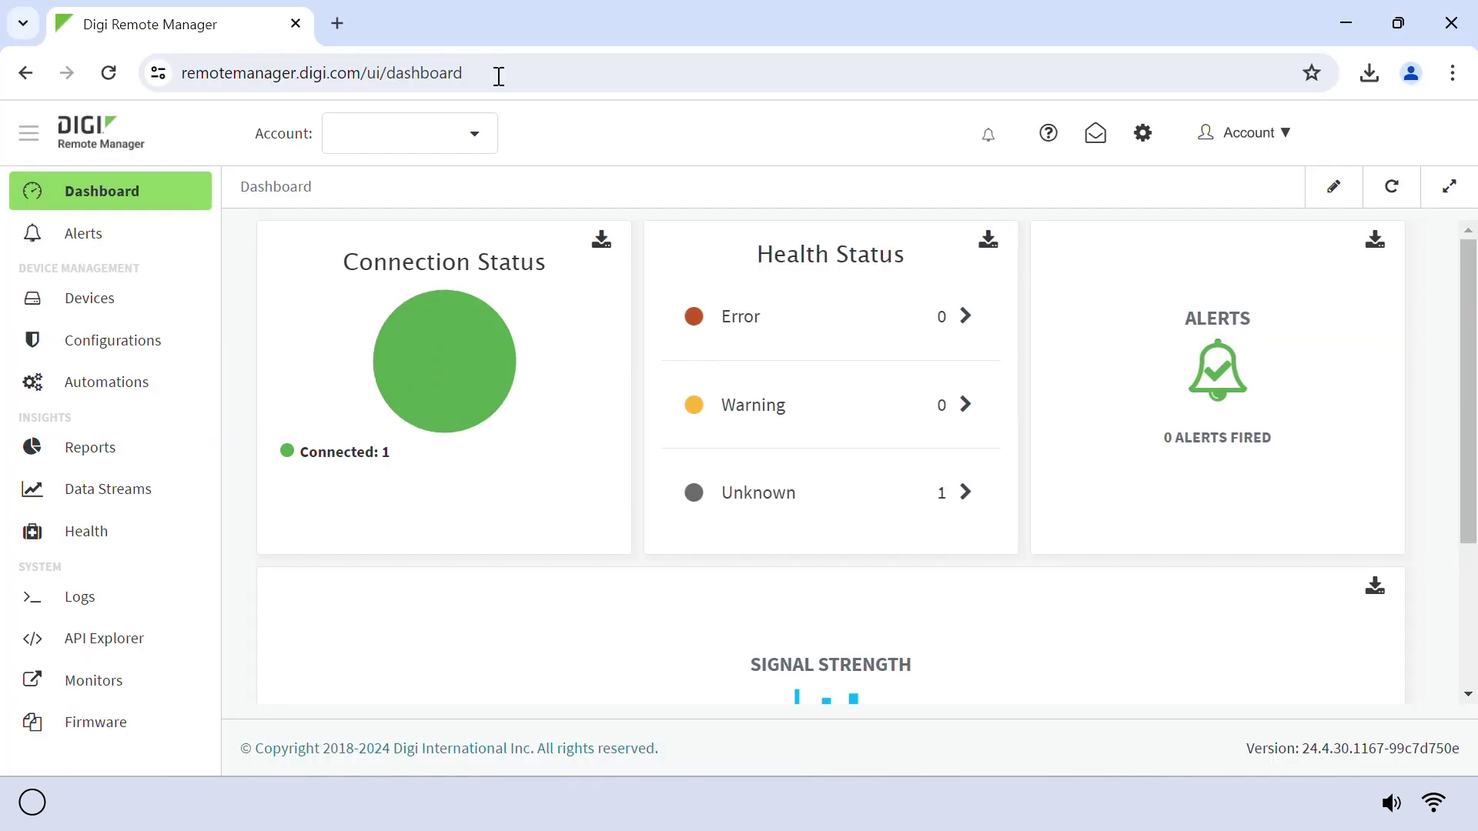
Step: Open Data Streams and chart digikit/temperature in place of the humidity stream
{"action": "left_click", "coordinate": [180, 503]}
{"action": "scroll", "coordinate": [488, 416], "scroll_direction": "down", "scroll_amount": 2}
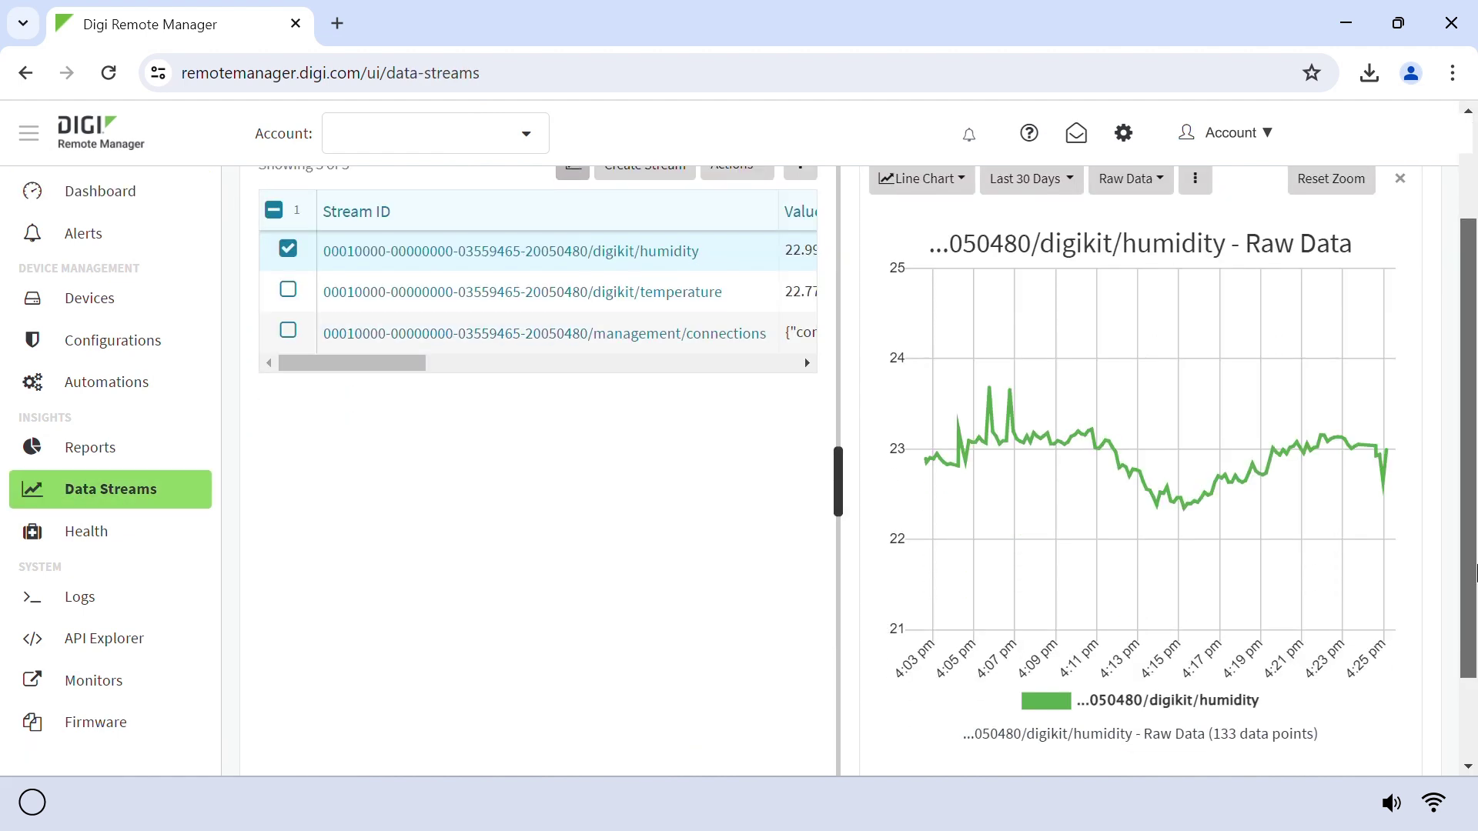
{"action": "left_click", "coordinate": [533, 308]}
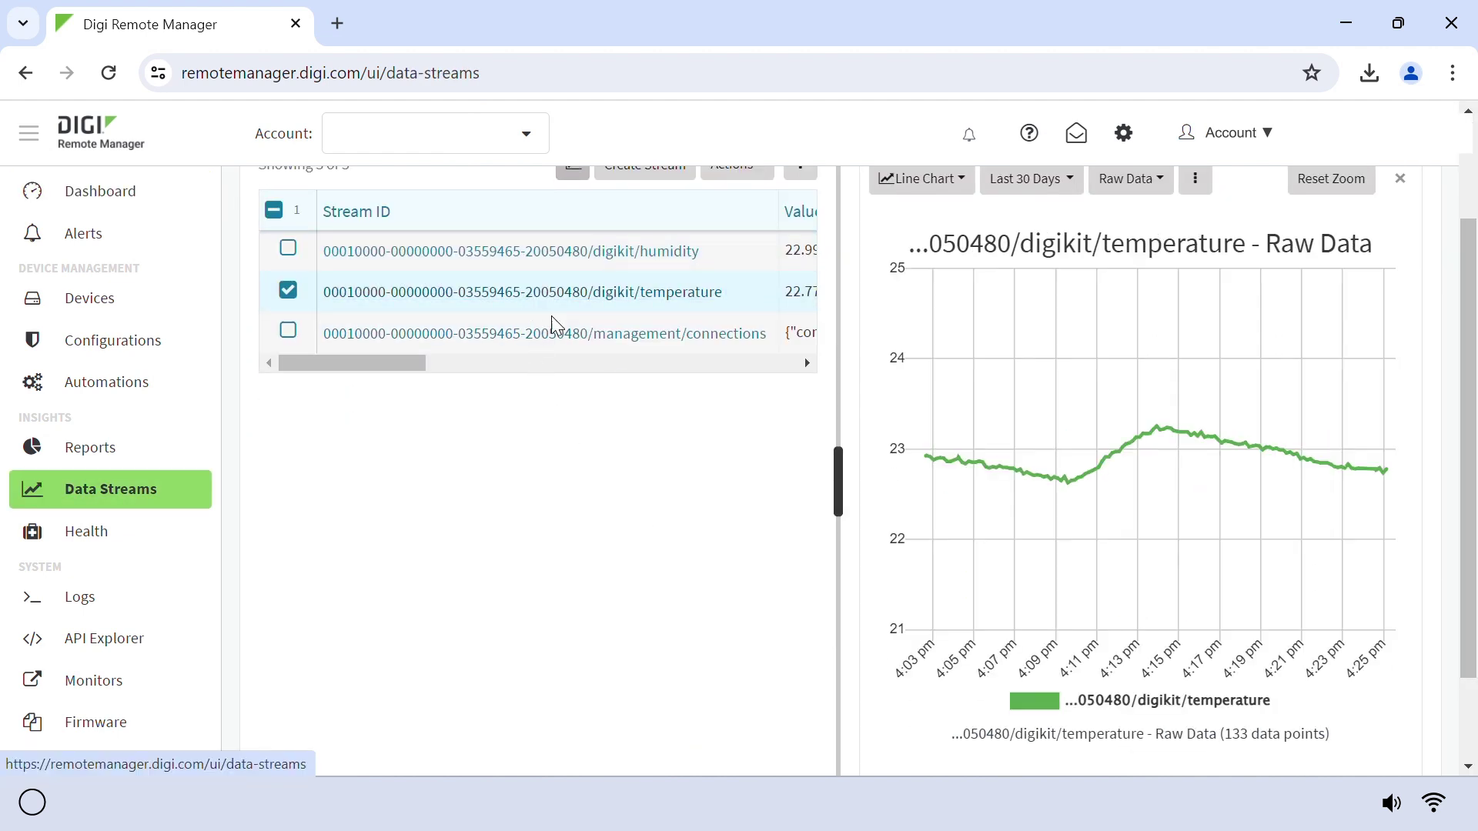